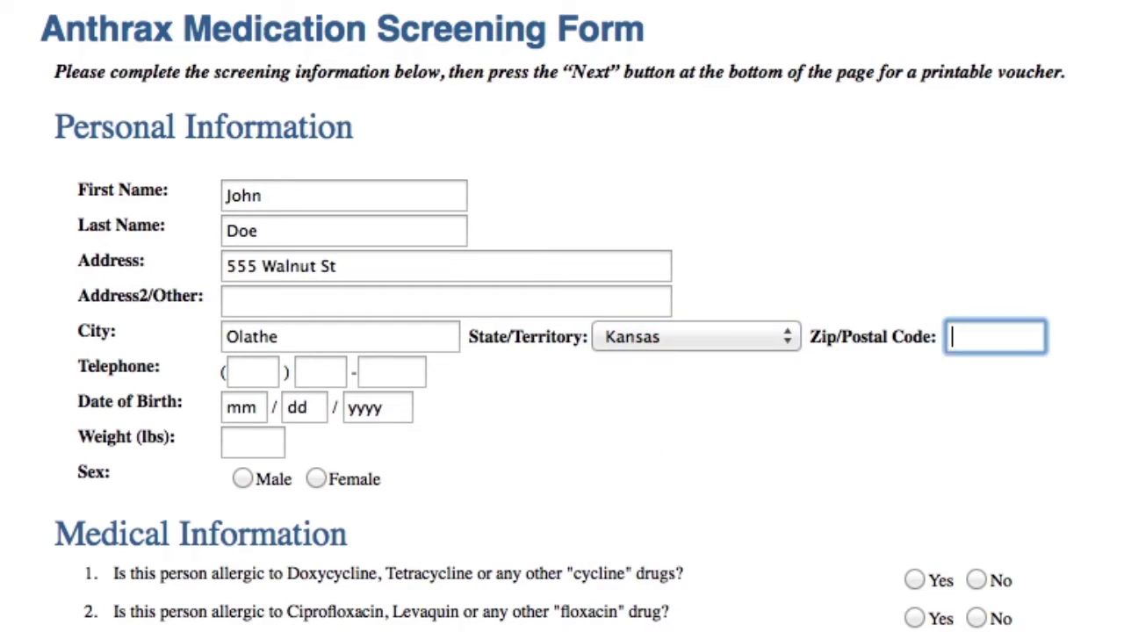
key("Tab")
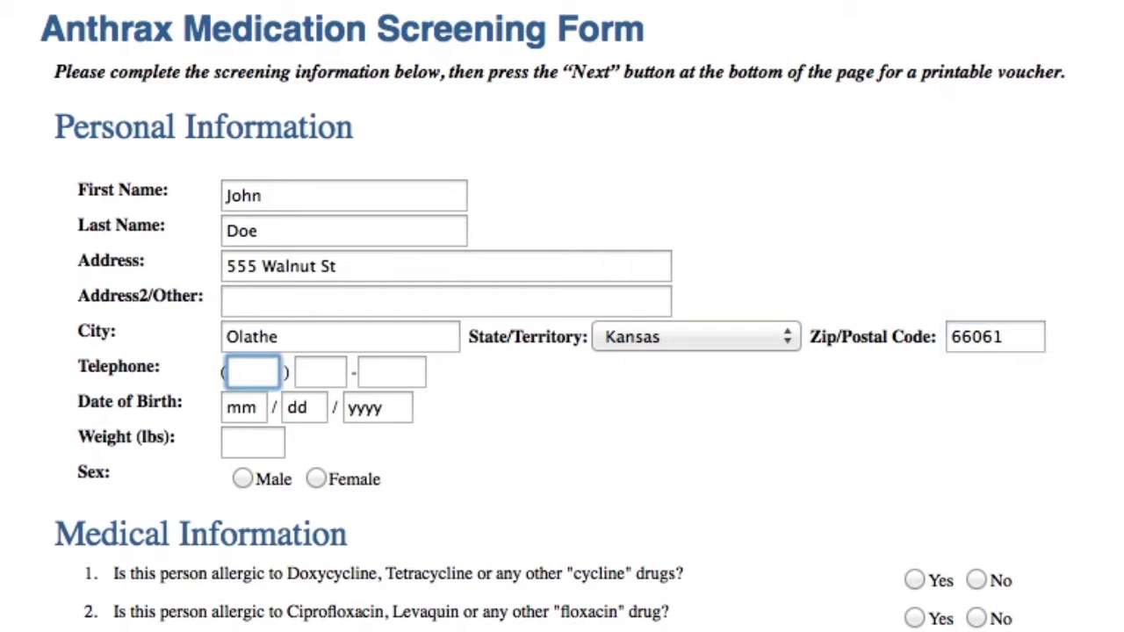
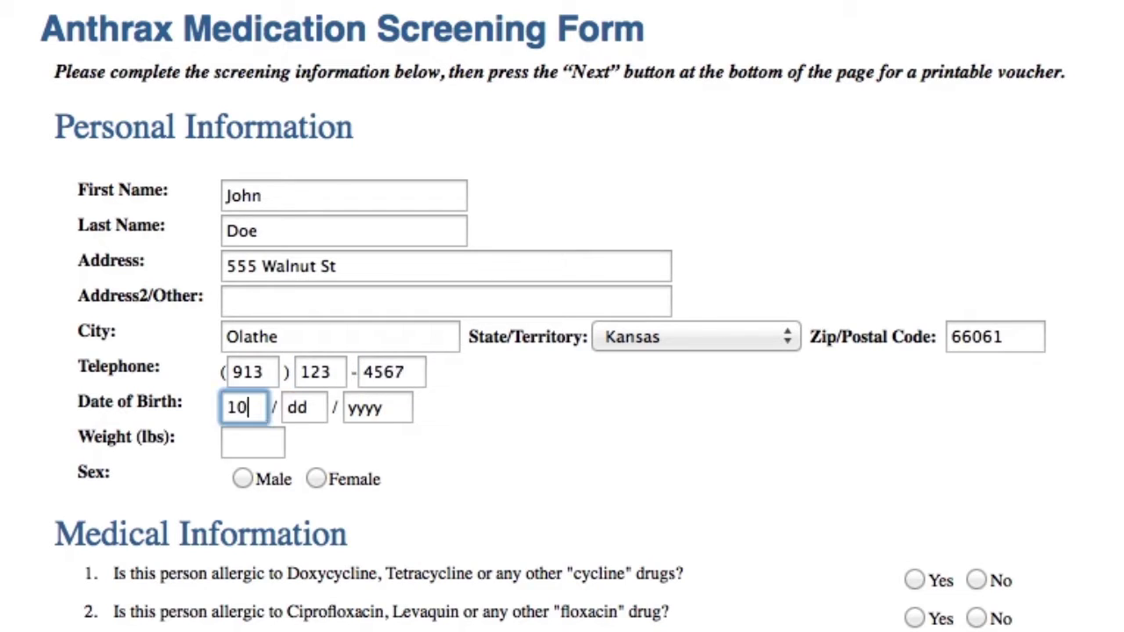
left_click(245, 479)
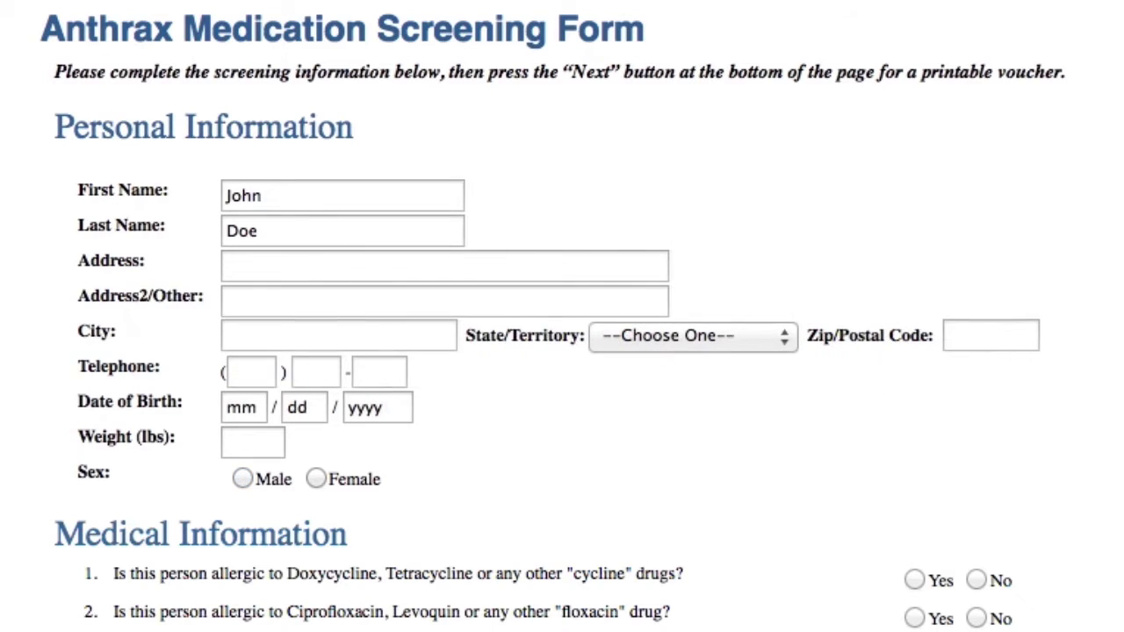
- Set the address to 'No Address', the city to Olathe and the state to Kansas
left_click(267, 270)
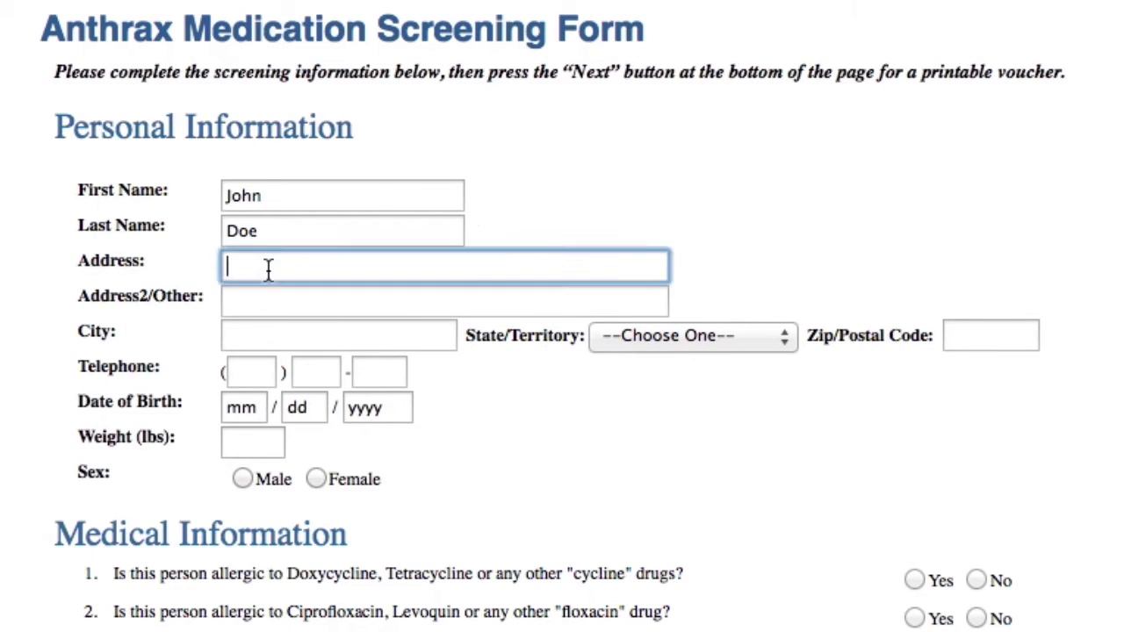
type("No Address")
key("Tab")
type("Olathe")
key("Tab")
left_click(629, 340)
left_click_drag(792, 379, 806, 471)
left_click(739, 483)
- Enter ZIP code 66061 and the telephone number
key("Tab")
type("66061")
left_click(984, 482)
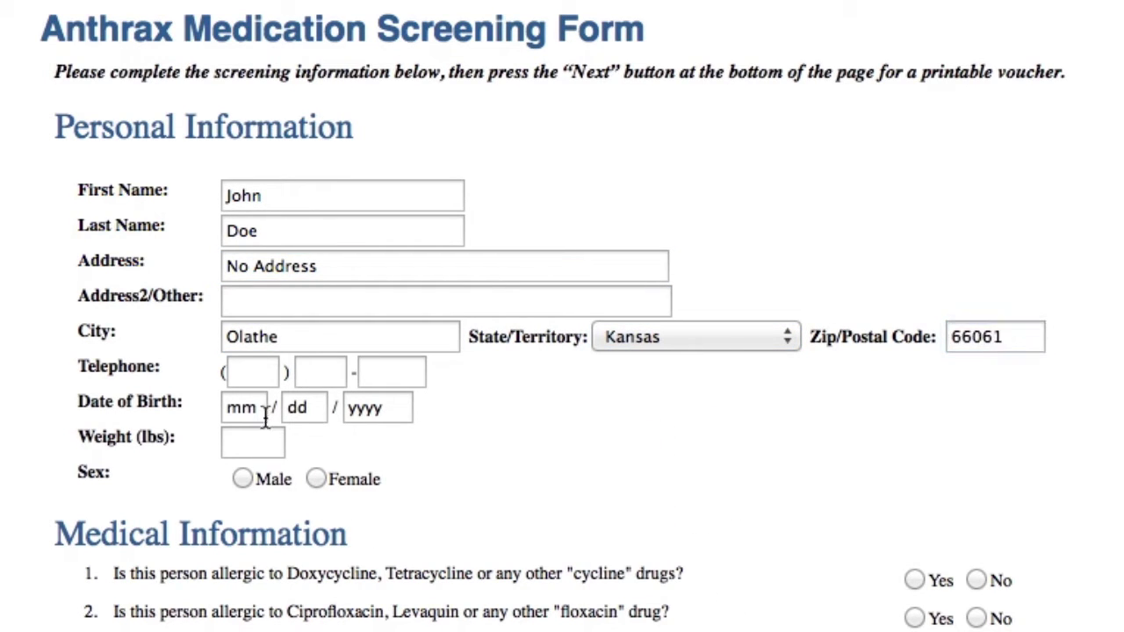
left_click(261, 376)
type("555) 555-")
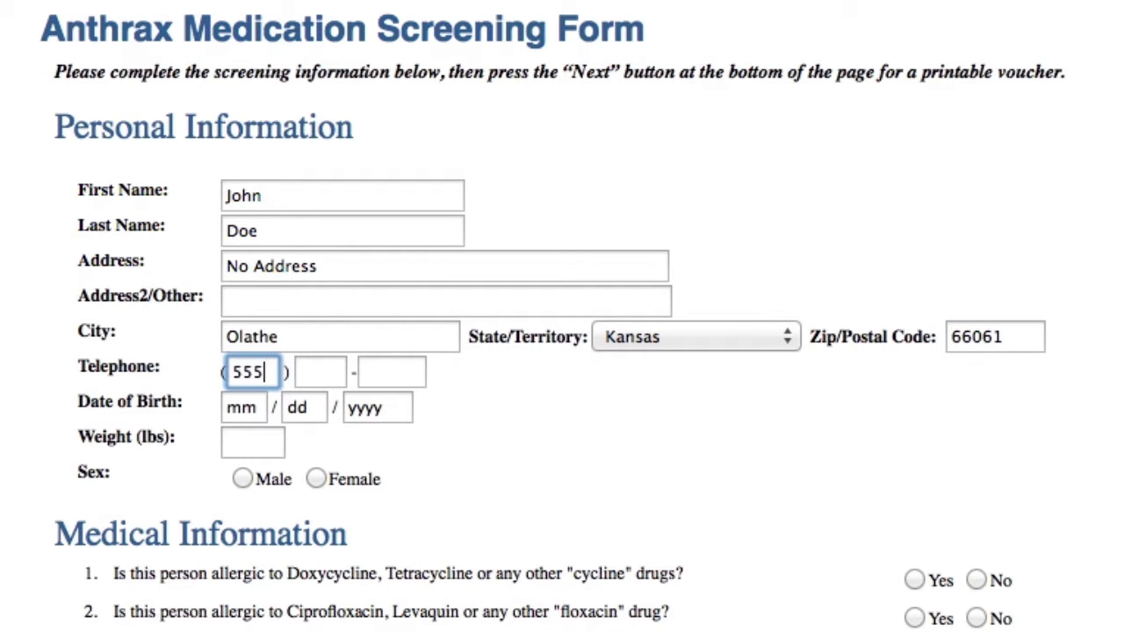
type("5555")
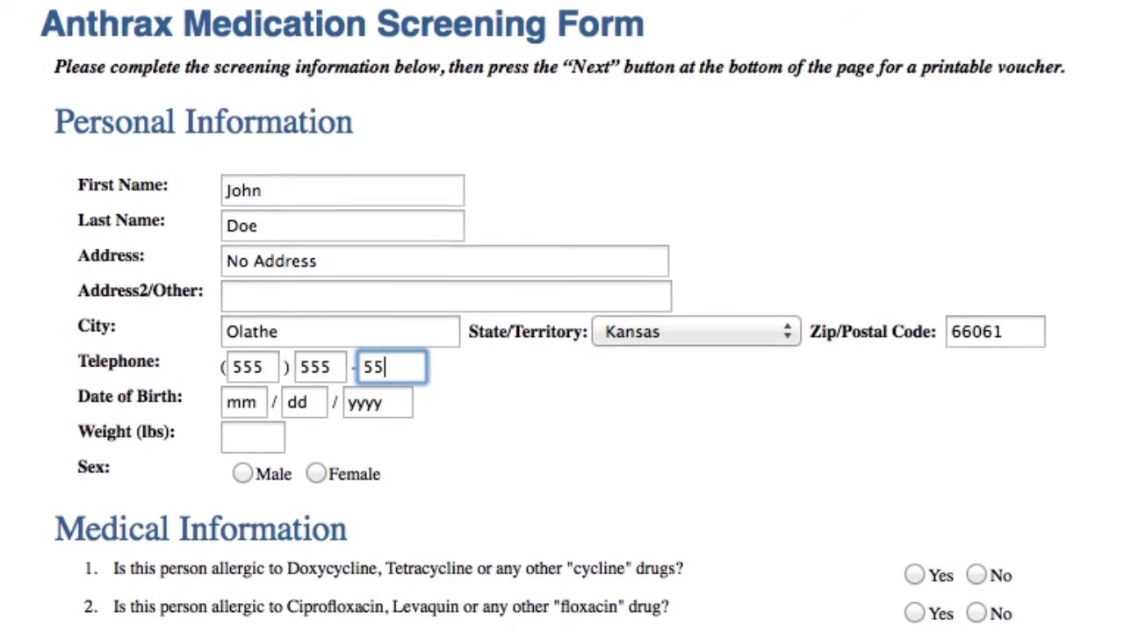
- Scroll down the form toward the Medical Information questions
scroll(269, 266, "down", 5)
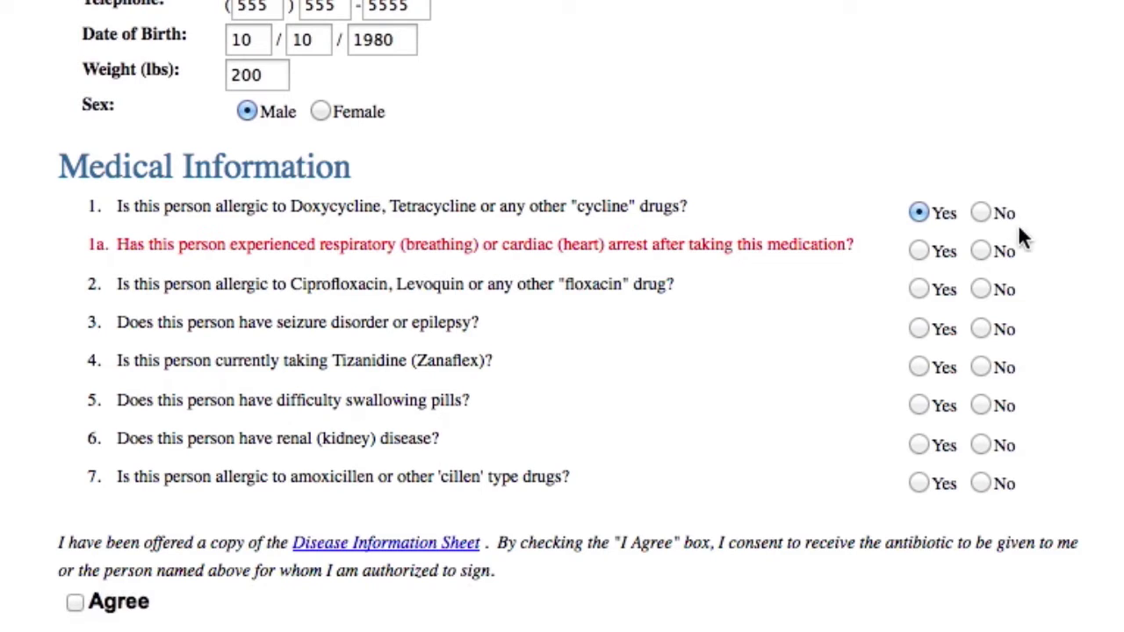
- Answer No to the cycline allergy, floxacin allergy, seizure disorder and Tizanidine questions
left_click(980, 214)
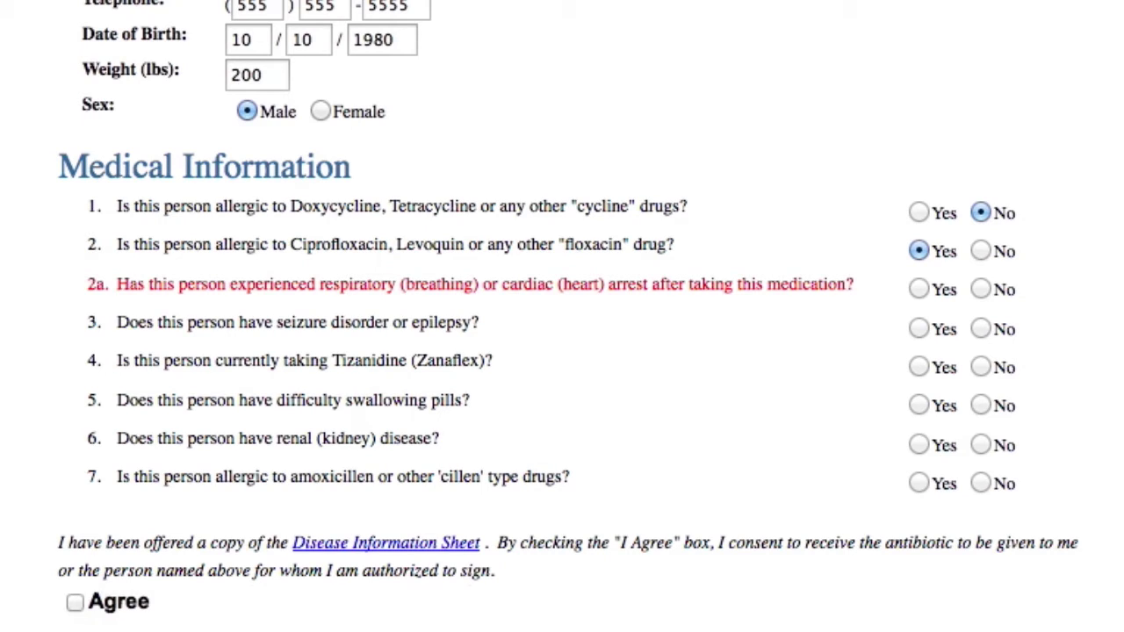
left_click(979, 249)
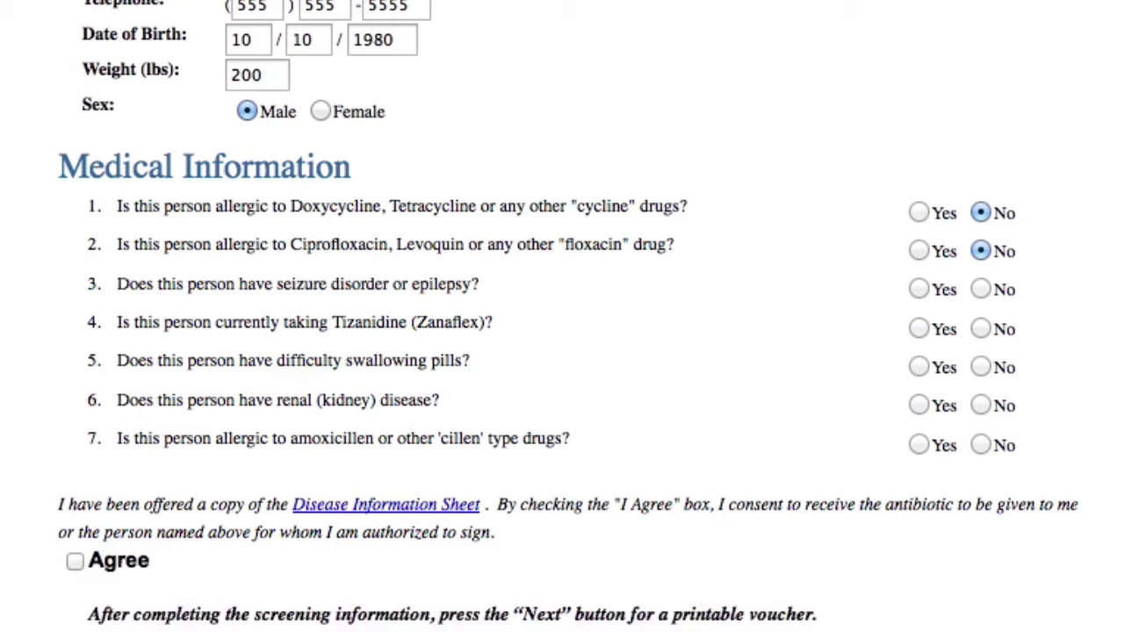
left_click(983, 288)
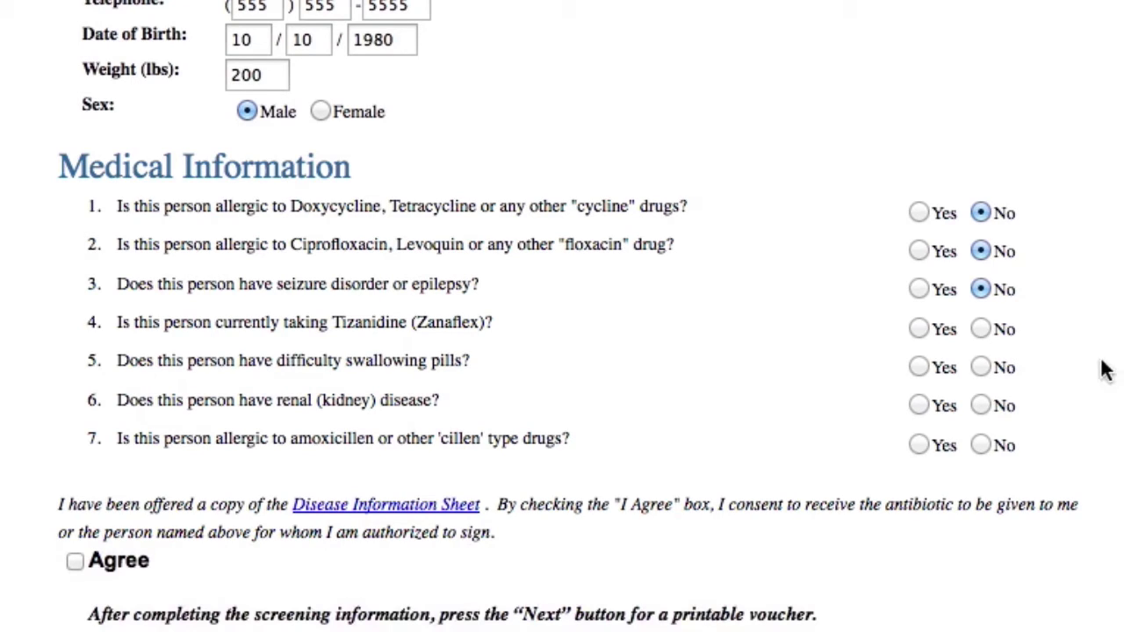
left_click(982, 325)
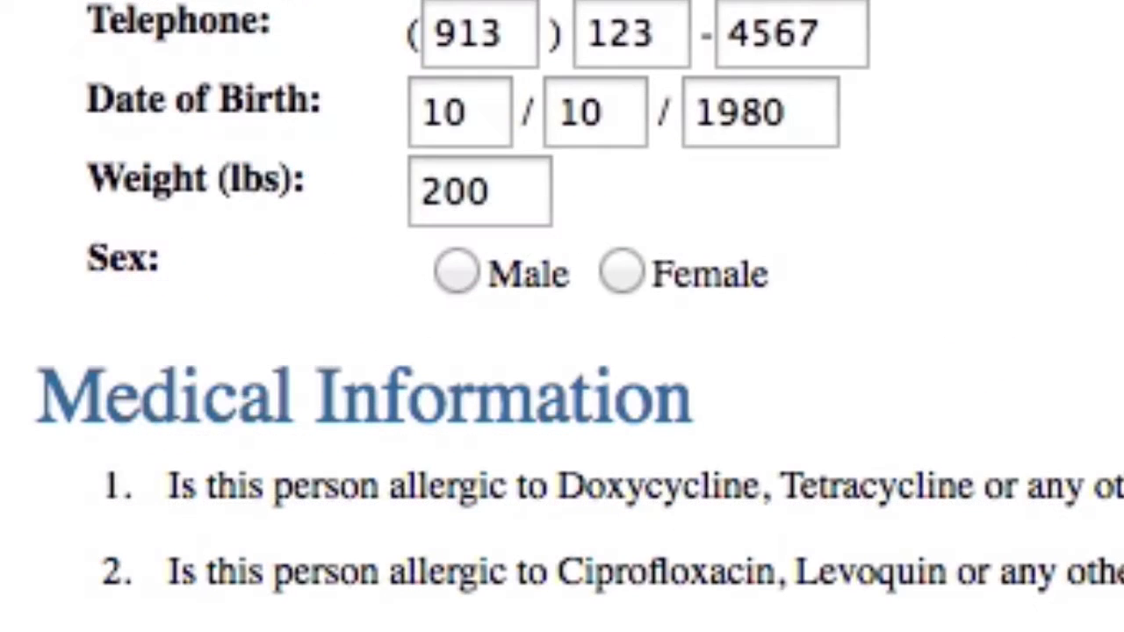
- Mark the person as Female and answer No to question 8 on pregnancy
left_click(623, 274)
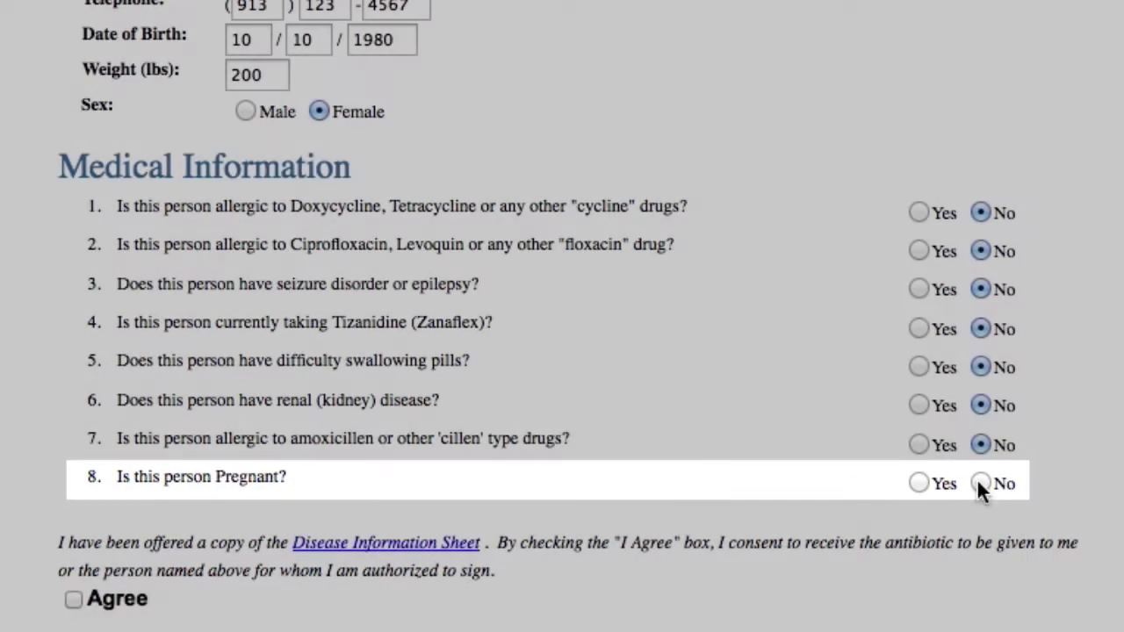
left_click(979, 482)
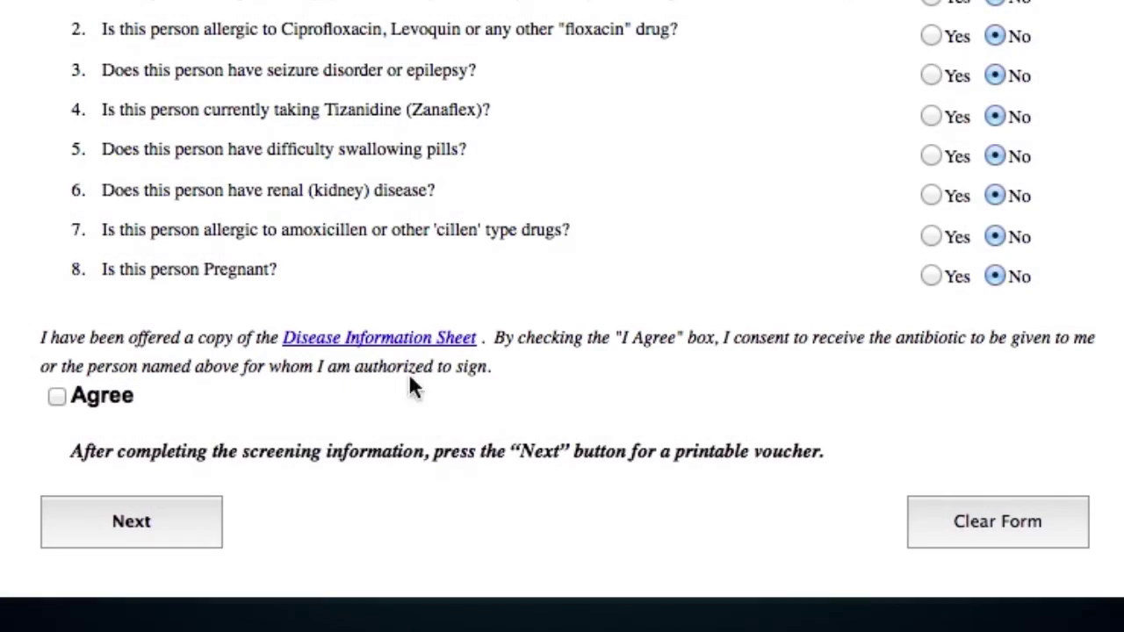
left_click(405, 344)
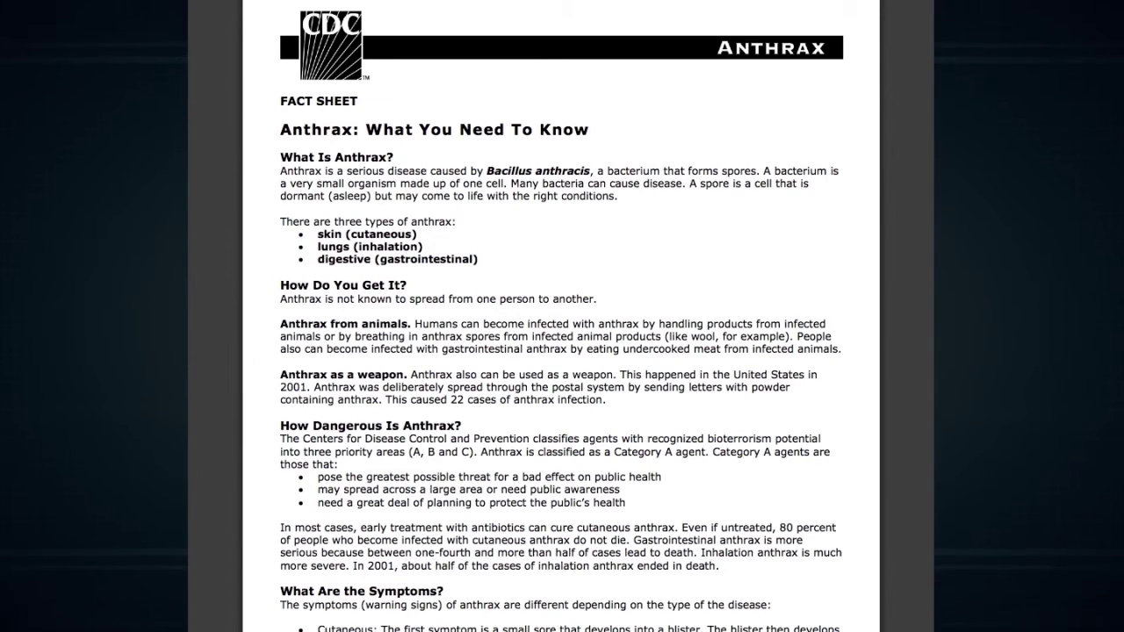
scroll(561, 316, "down", 3)
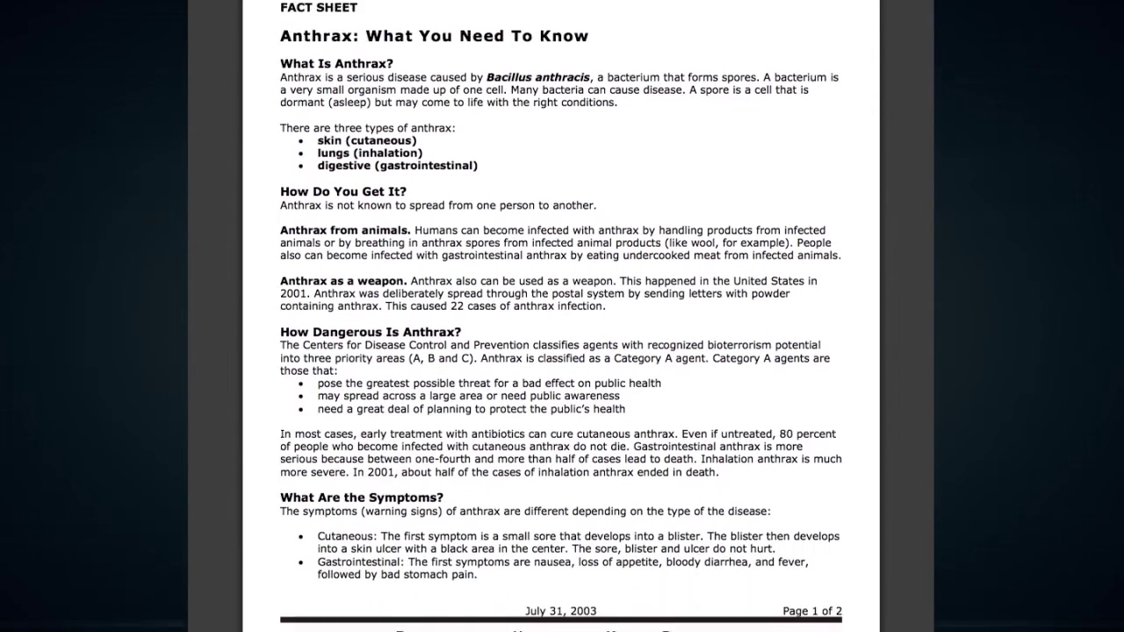
scroll(561, 316, "down", 5)
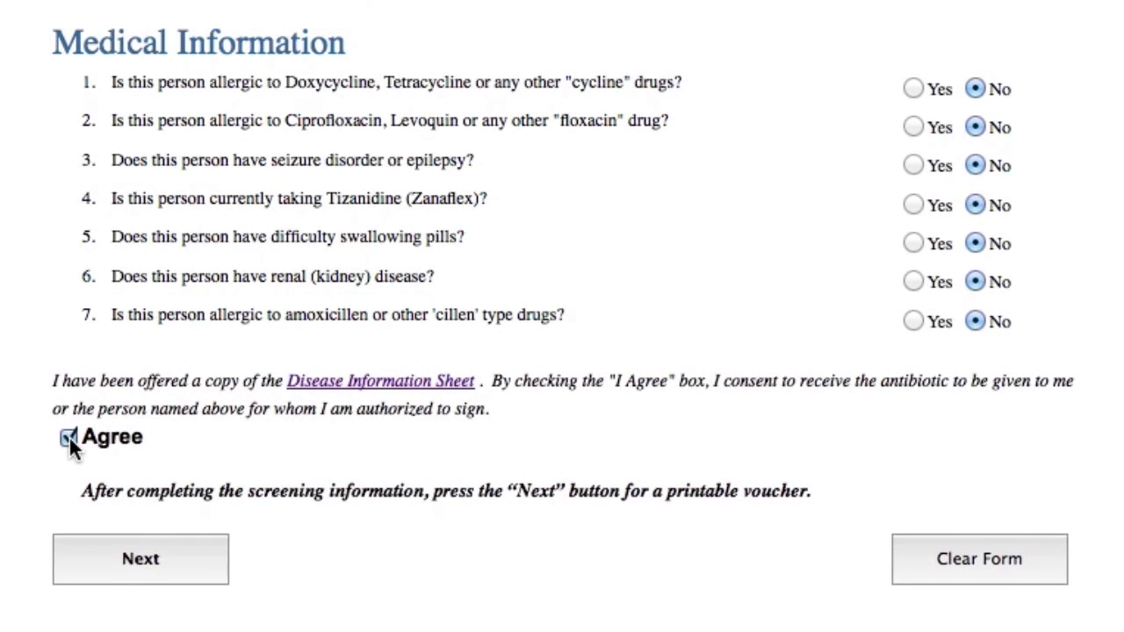
- Generate the printable Dispense Assist voucher from the completed screening form
left_click(142, 559)
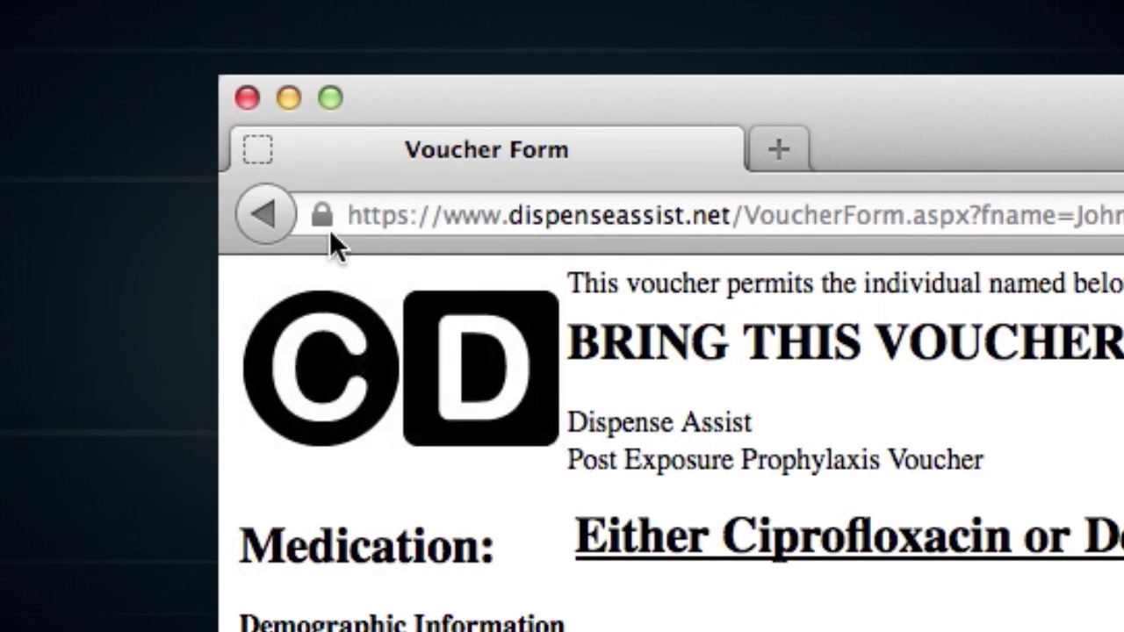
- Return to the screening form and wipe all its entries with Clear Form
left_click(264, 215)
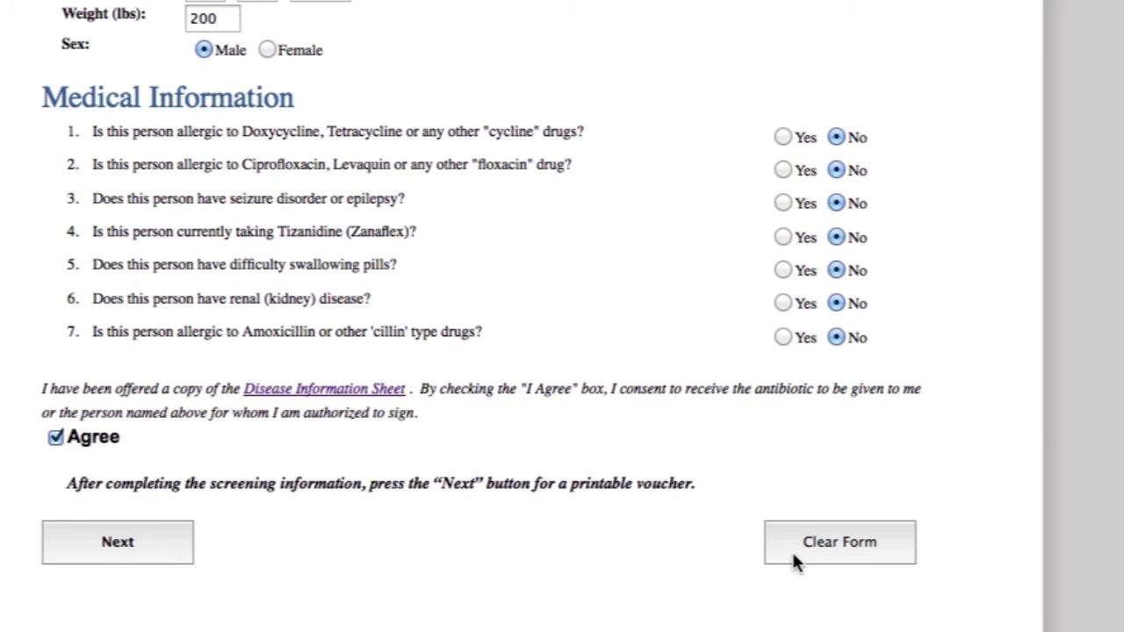
left_click(795, 556)
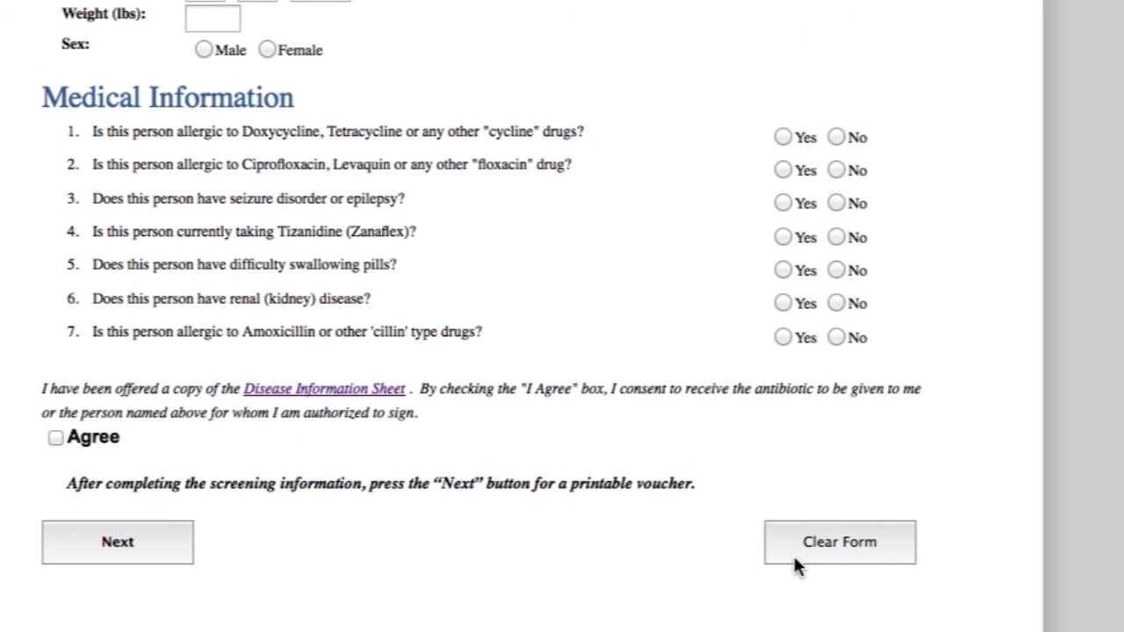